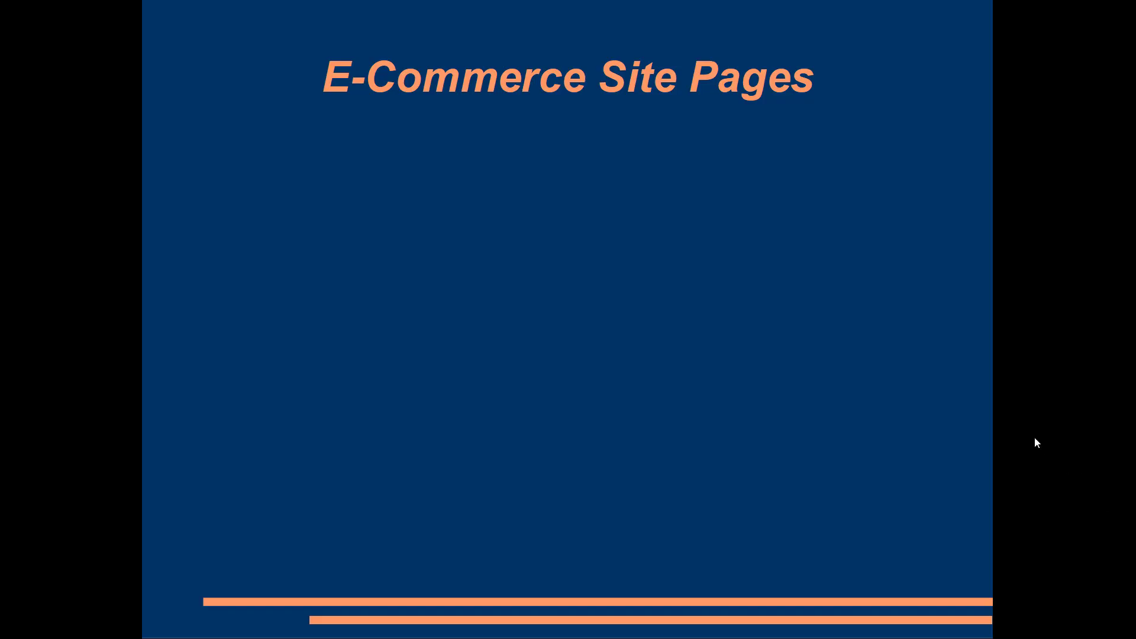
left_click(982, 383)
left_click(983, 384)
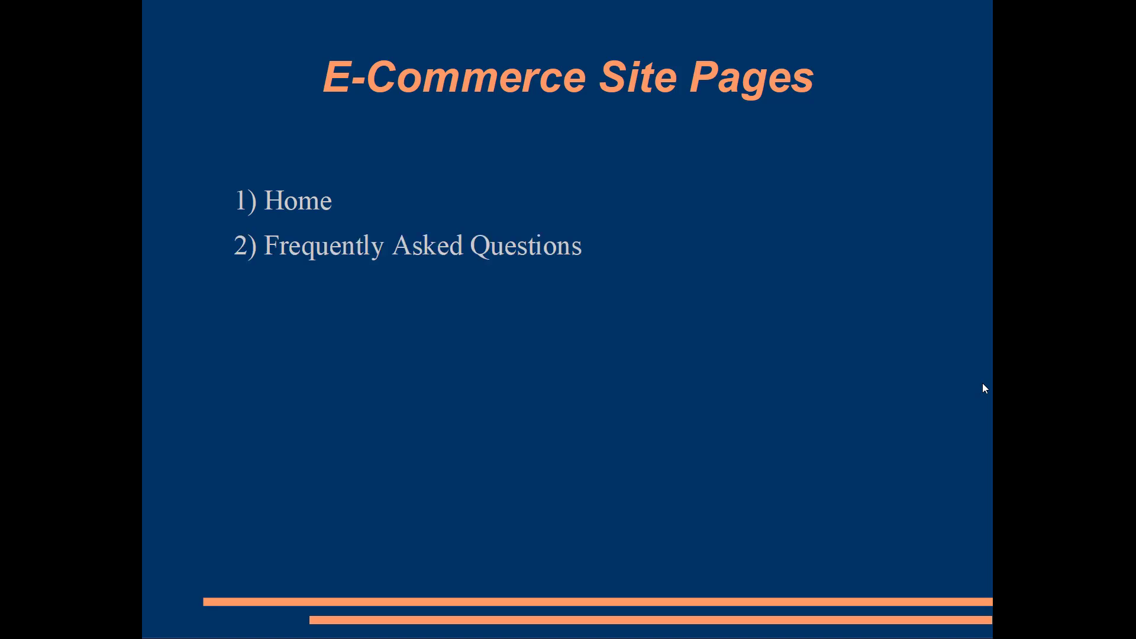
left_click(982, 384)
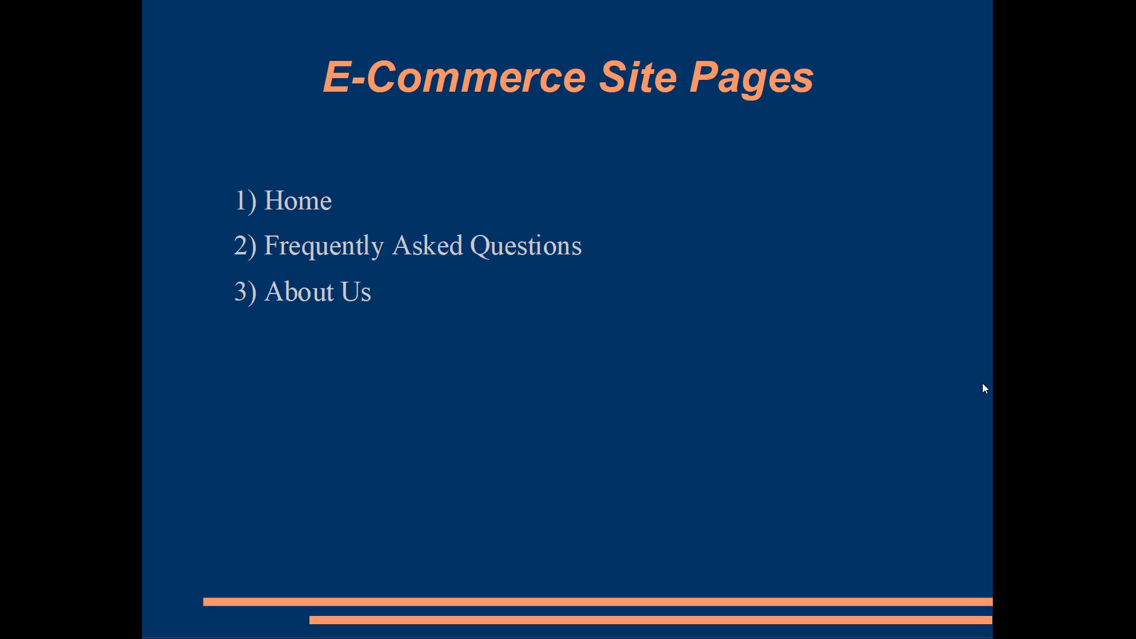
left_click(982, 384)
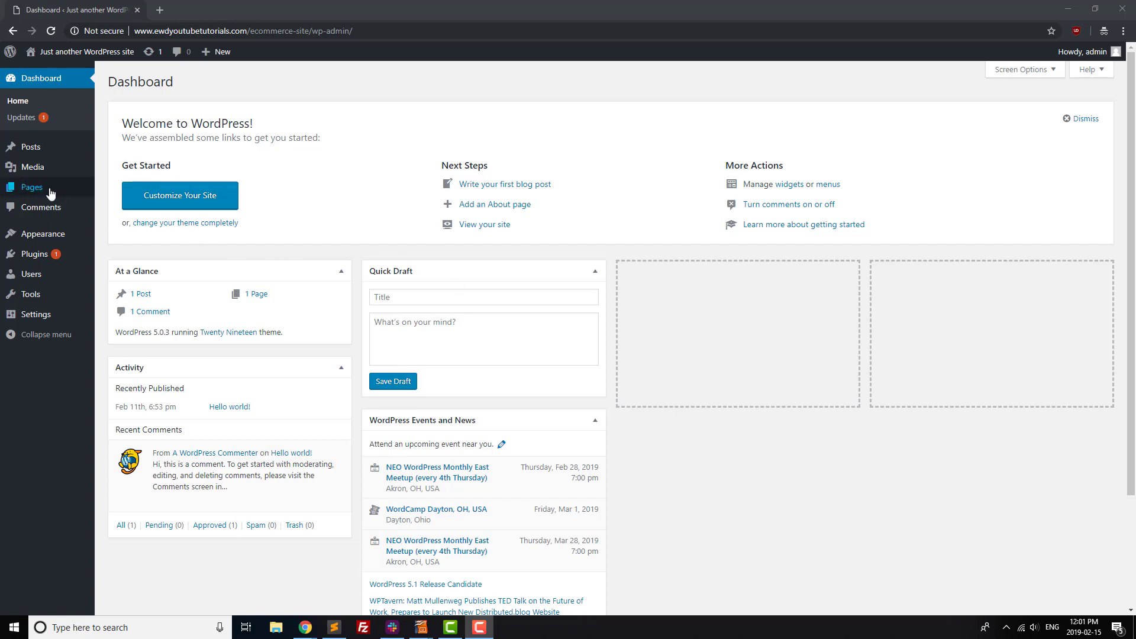
Step: Create a new page titled "Home" with the text "This is a website to help ecommerce stores set up their websites."
left_click(109, 206)
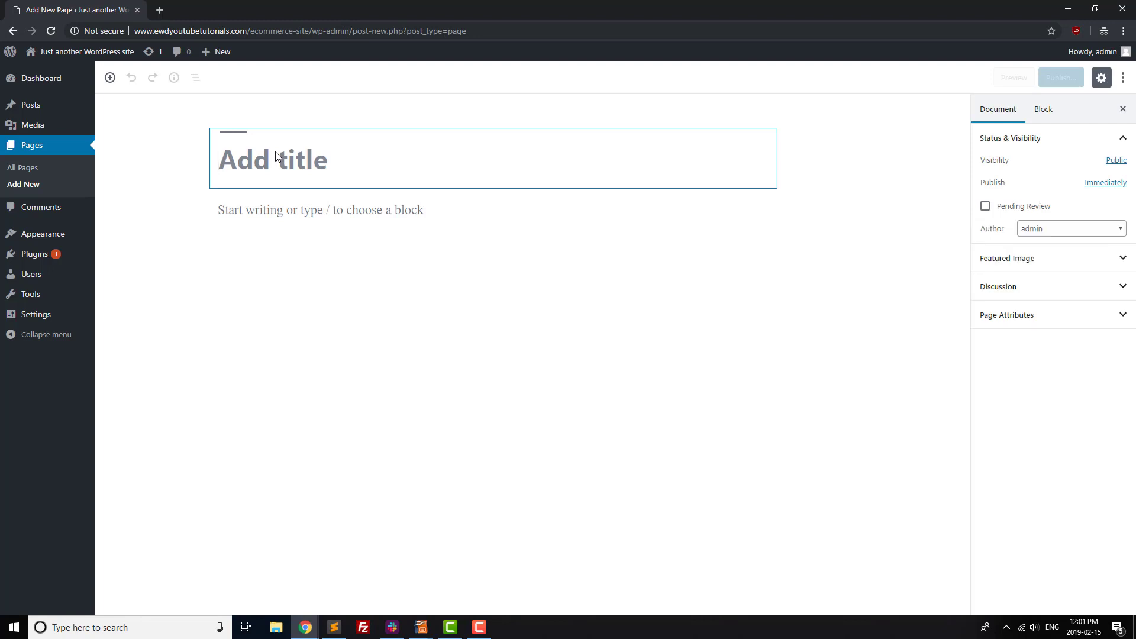
type("Home")
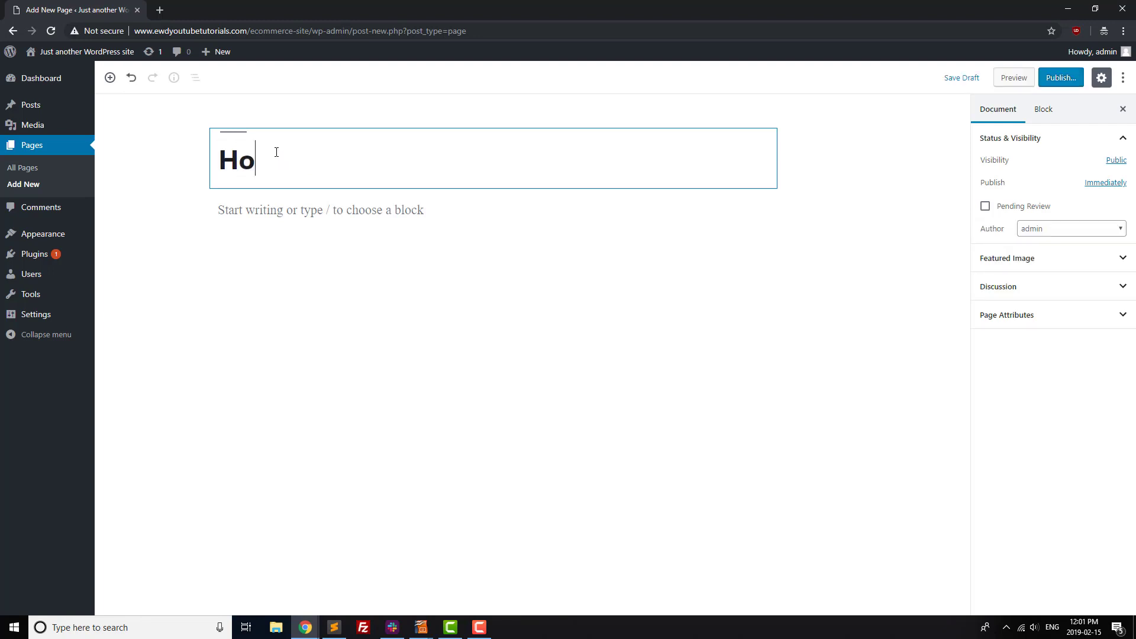
key("Return")
type("This is a")
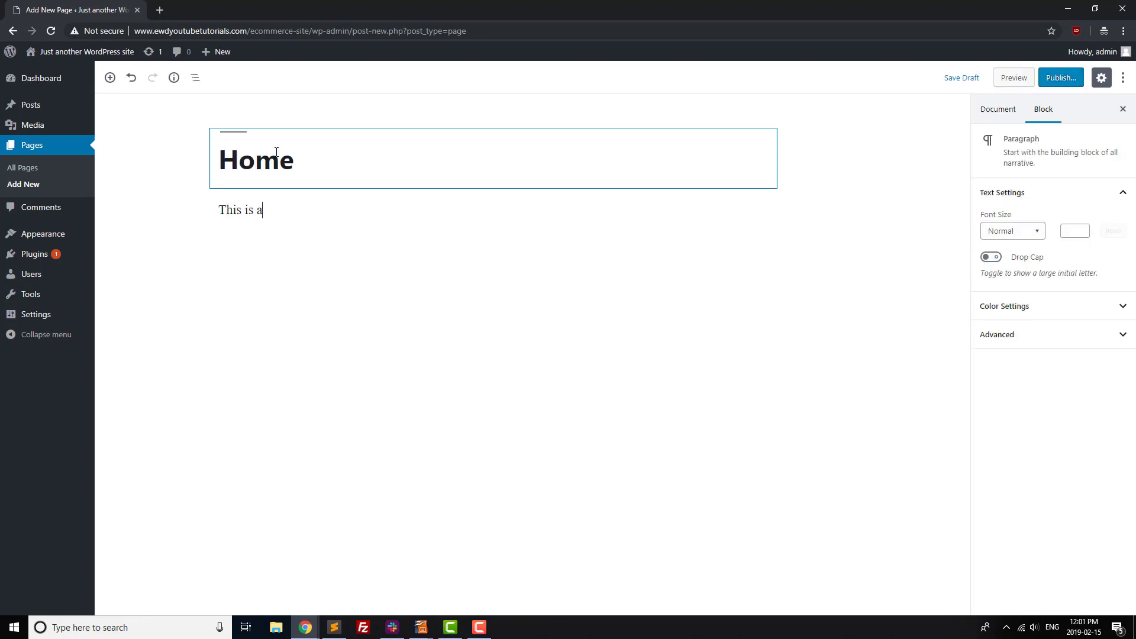
type(" website to help ecommerce ")
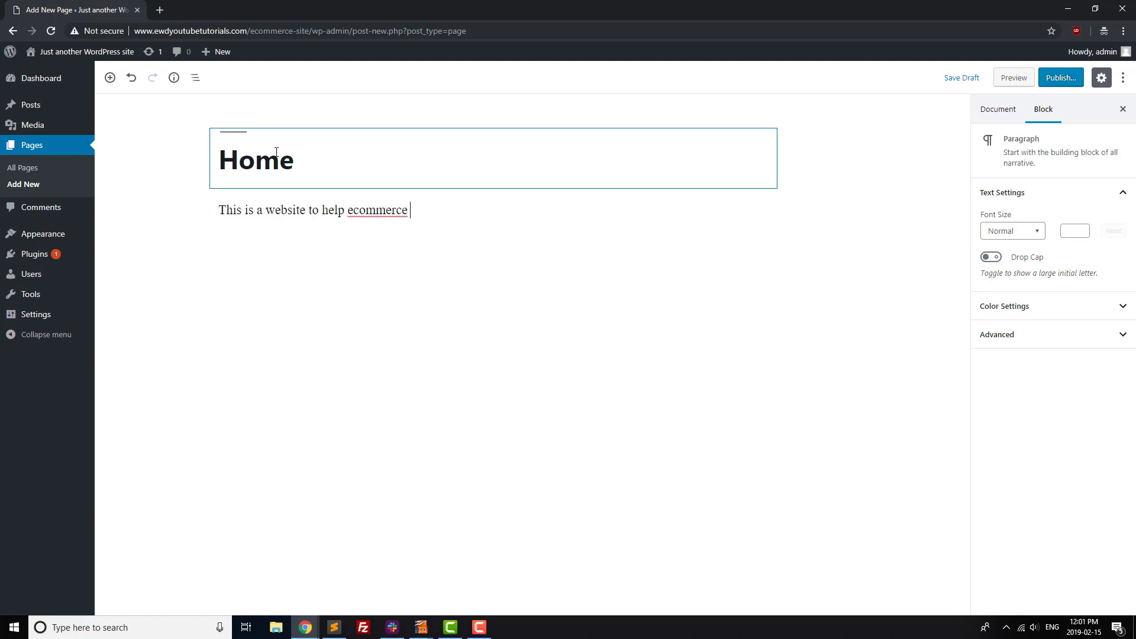
type("stores set up their websites.")
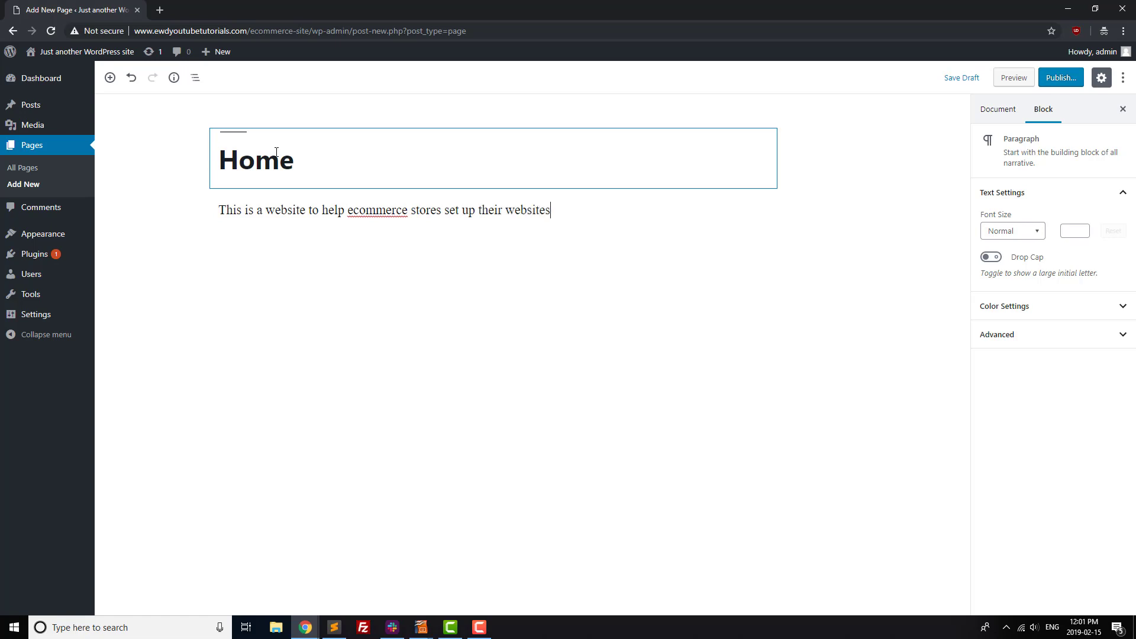
Step: Correct "ecommerce" to "e-commerce" in the Home page text and publish the page
left_click(353, 210)
type("-")
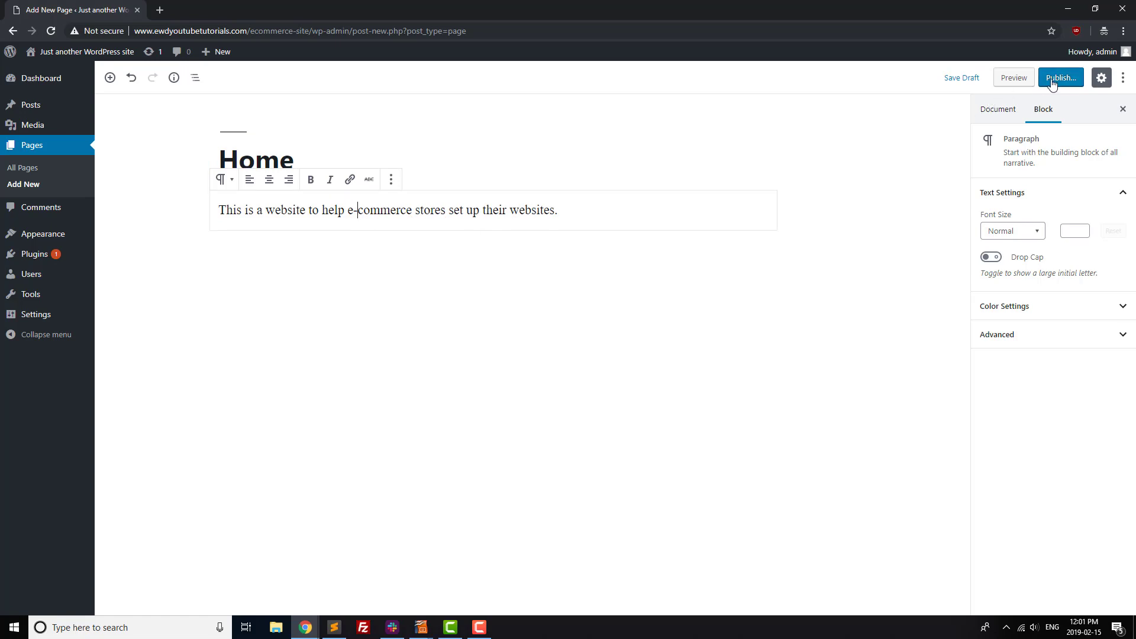
left_click(1055, 79)
left_click(1054, 80)
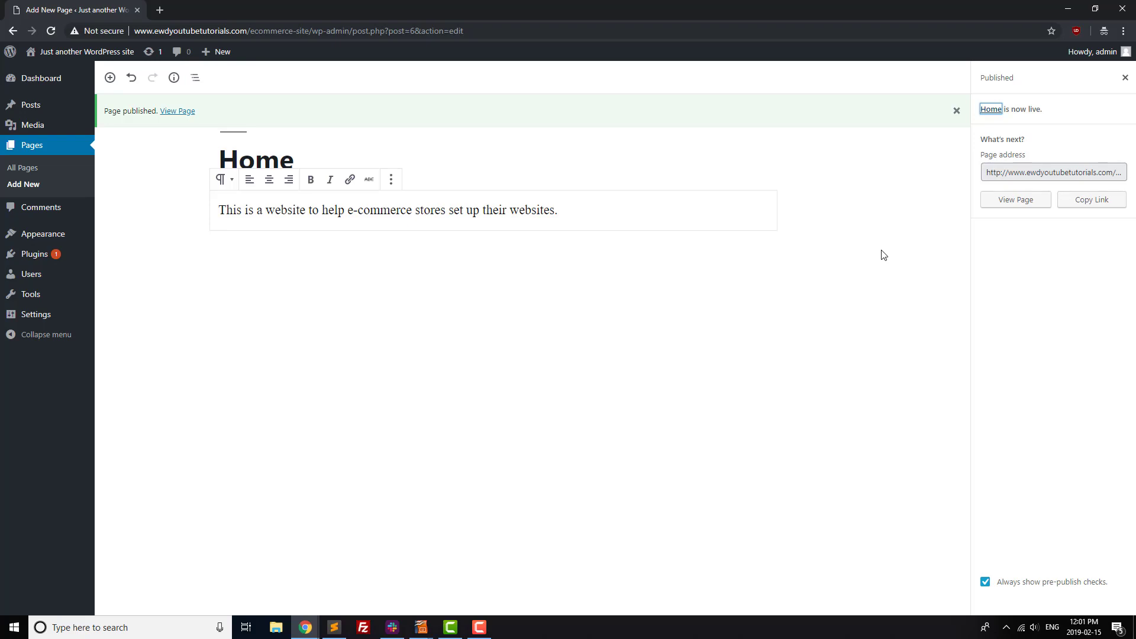
Step: In the Reading settings, make the site's homepage a static page, choose Home as the homepage, and save the changes
mouse_move(72, 320)
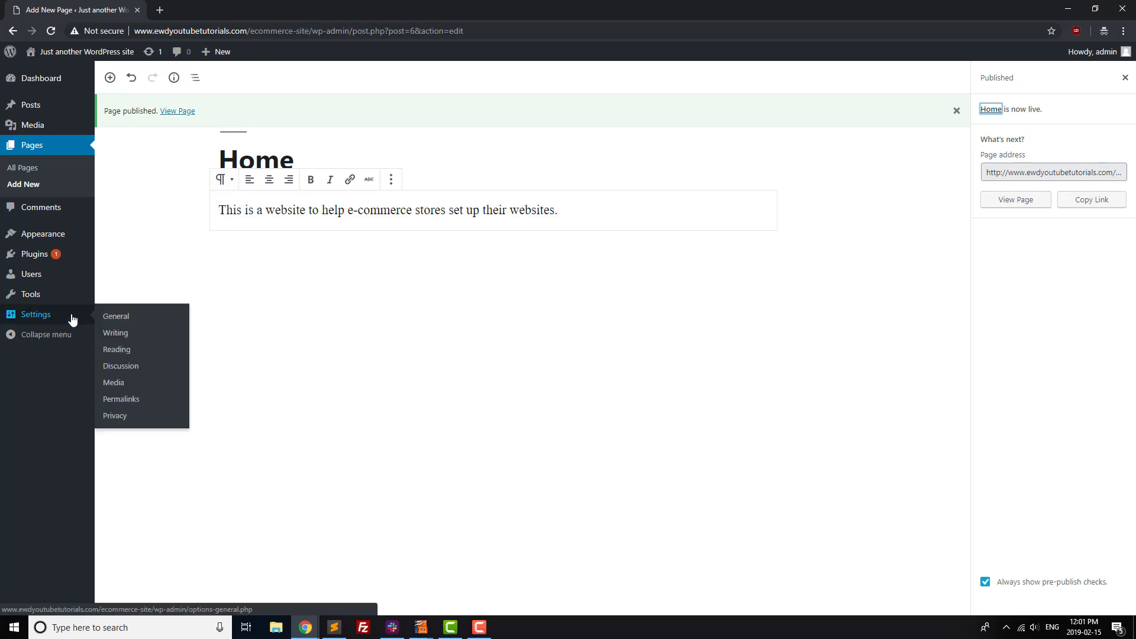
left_click(123, 352)
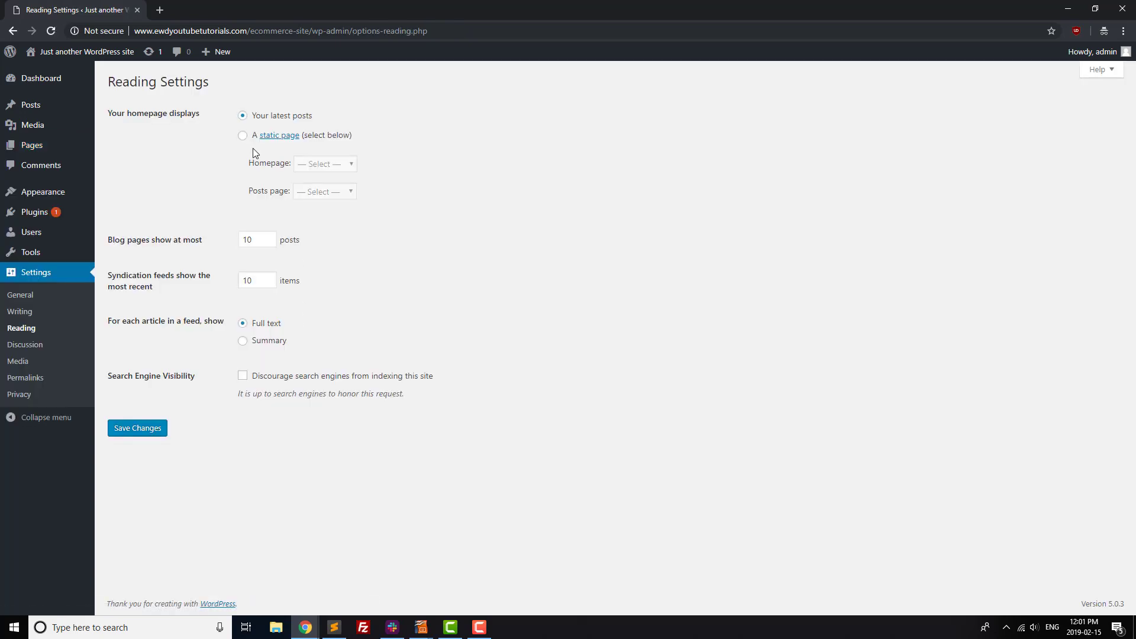
left_click(242, 136)
left_click(323, 164)
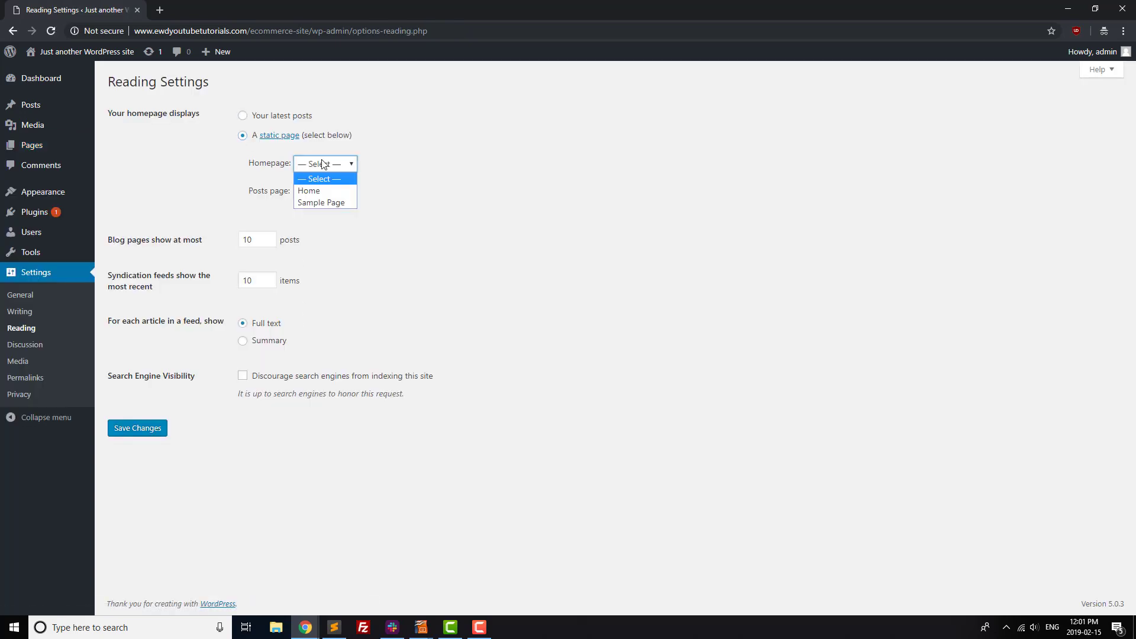
left_click(321, 189)
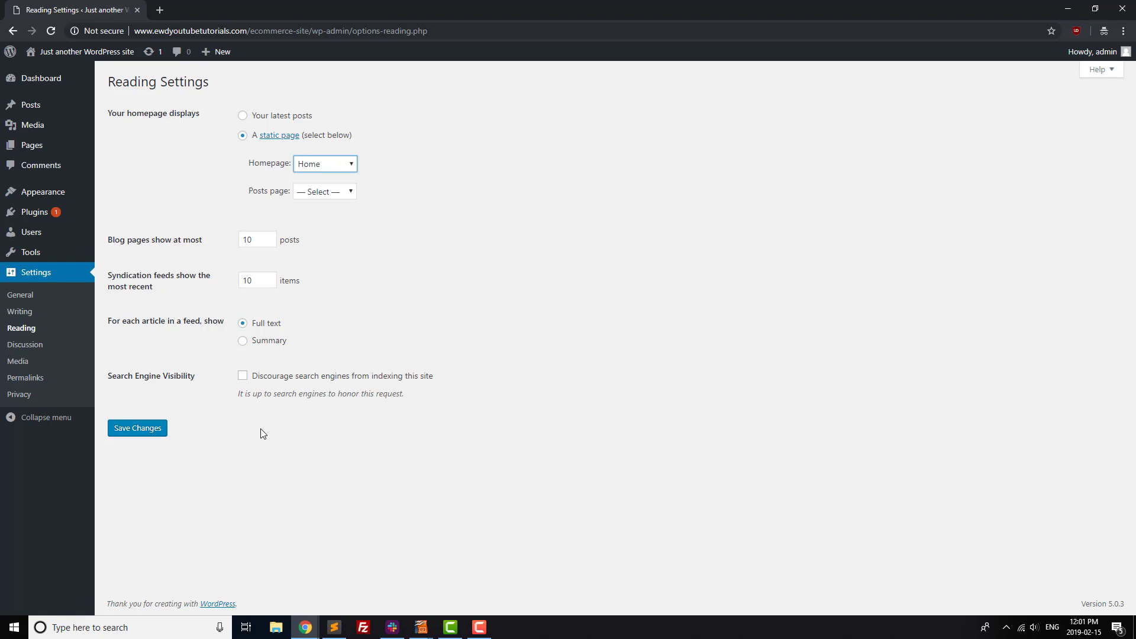
left_click(146, 430)
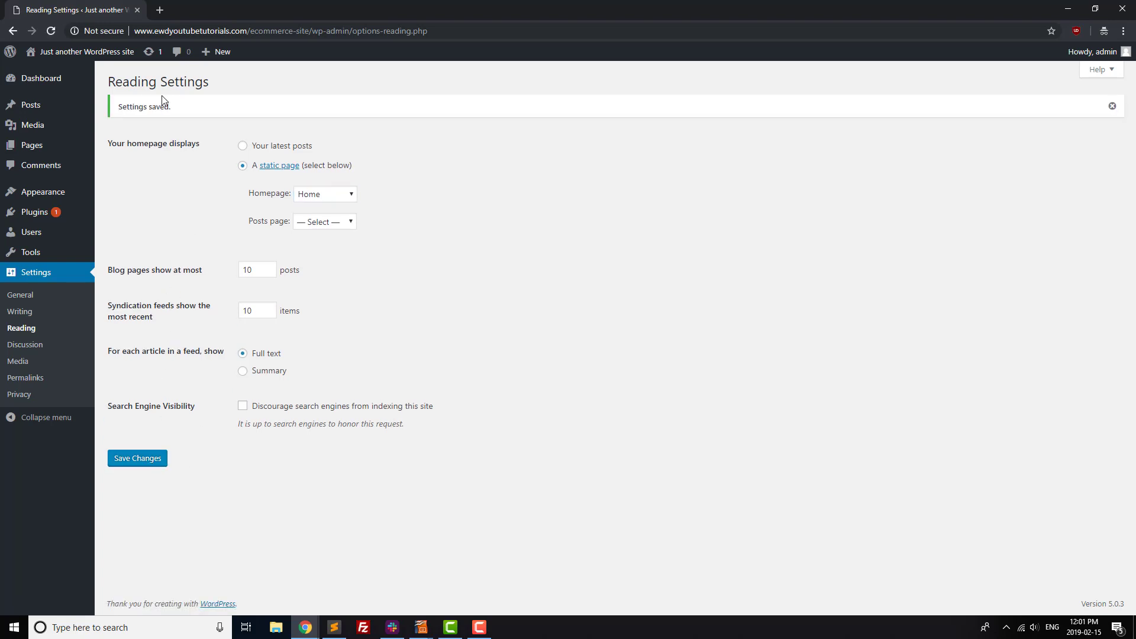
Step: Open ewdyoutubetutorials.com/ecommerce-site/ in a new browser tab to view the site's homepage
left_click(161, 10)
type("ewdy")
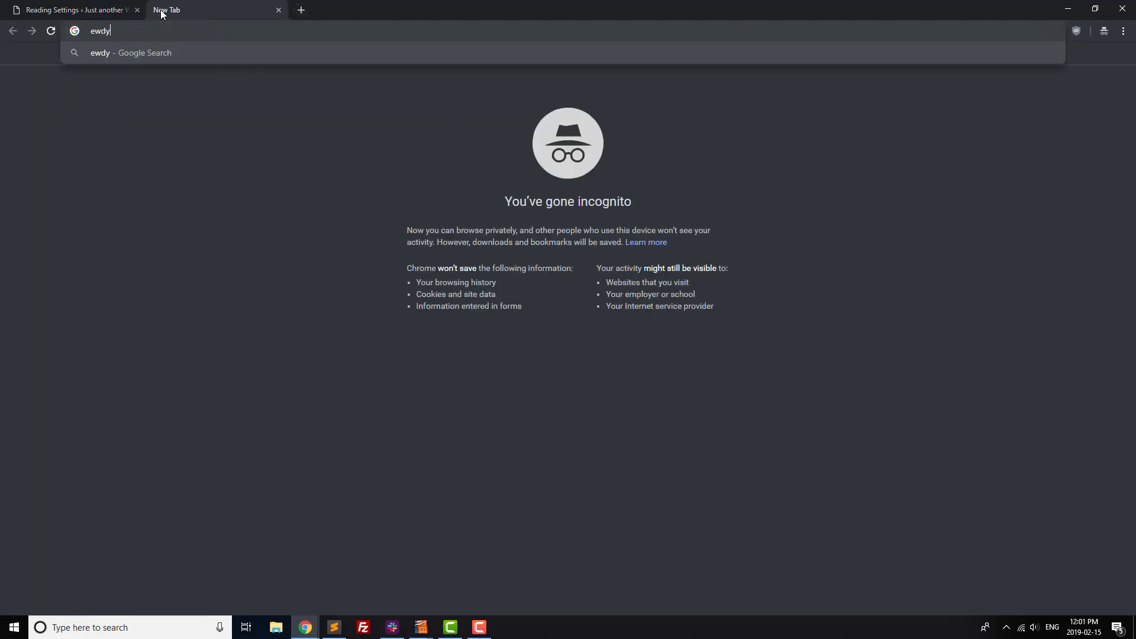
type("outubetutorials")
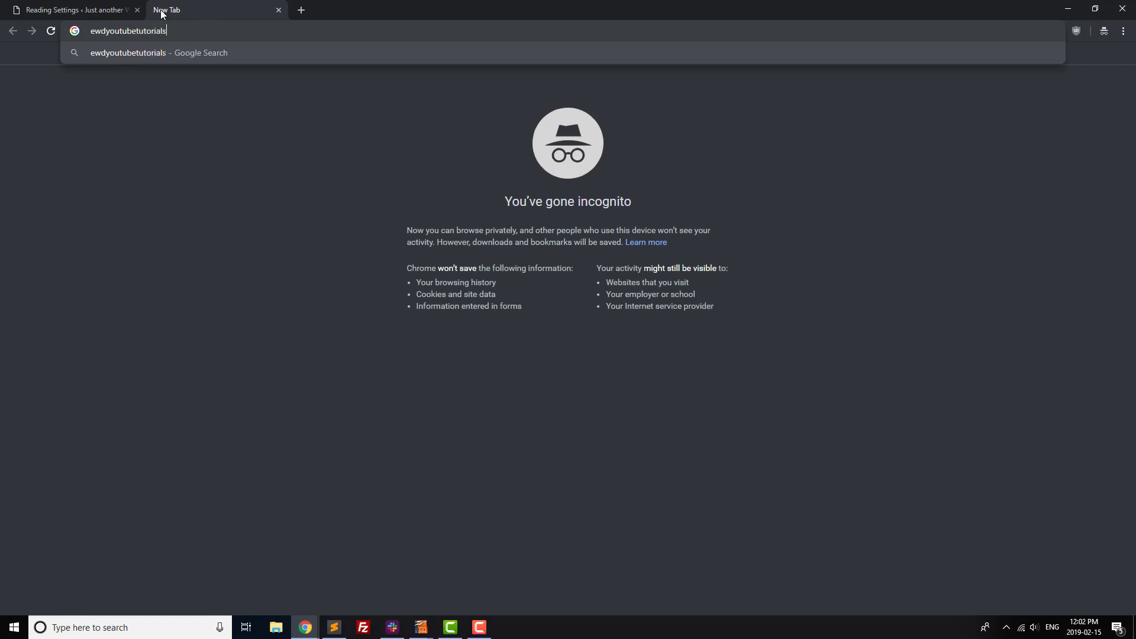
type(".com/ecommerce-site/")
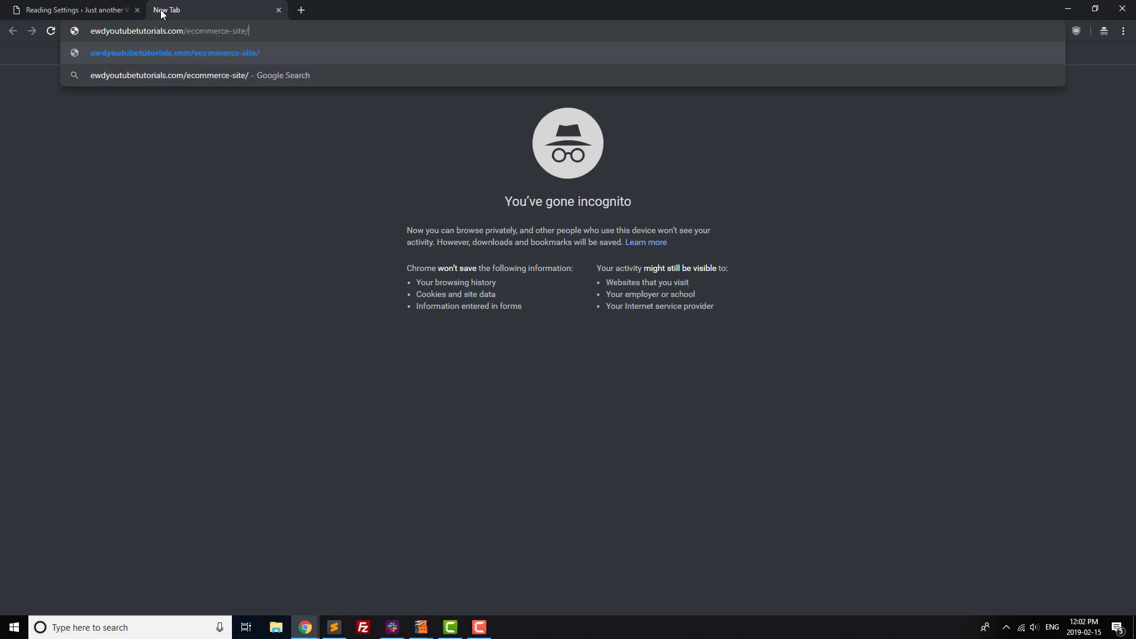
key("Return")
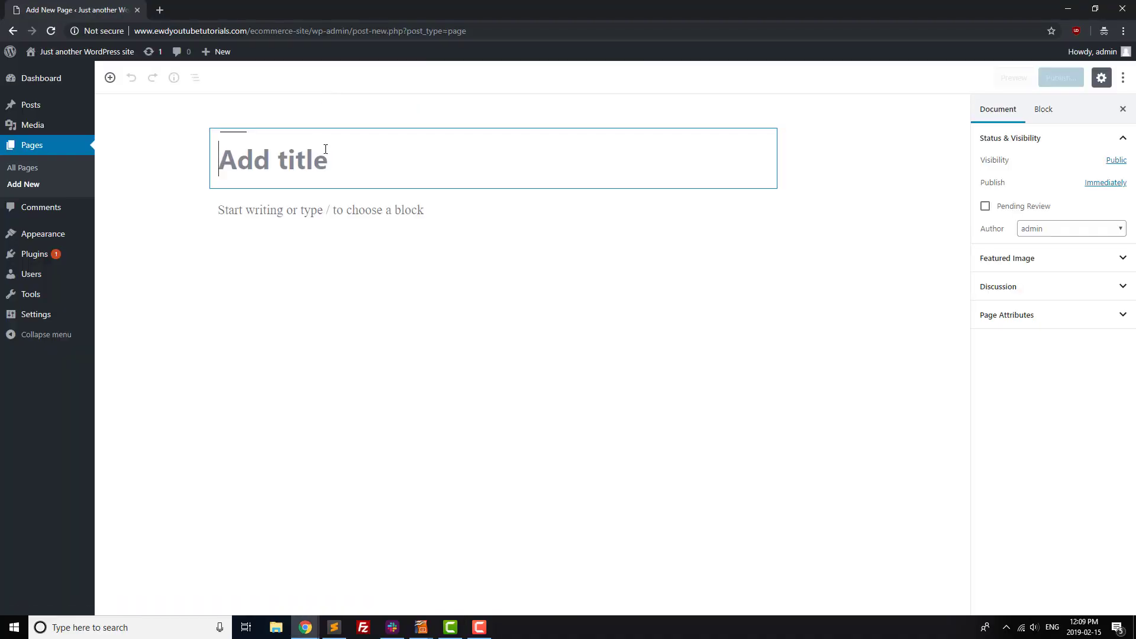
Step: Title the new page "About Us" and begin its text with "Our e-commerce store was created 2 years ago,"
type("About Us")
key("Return")
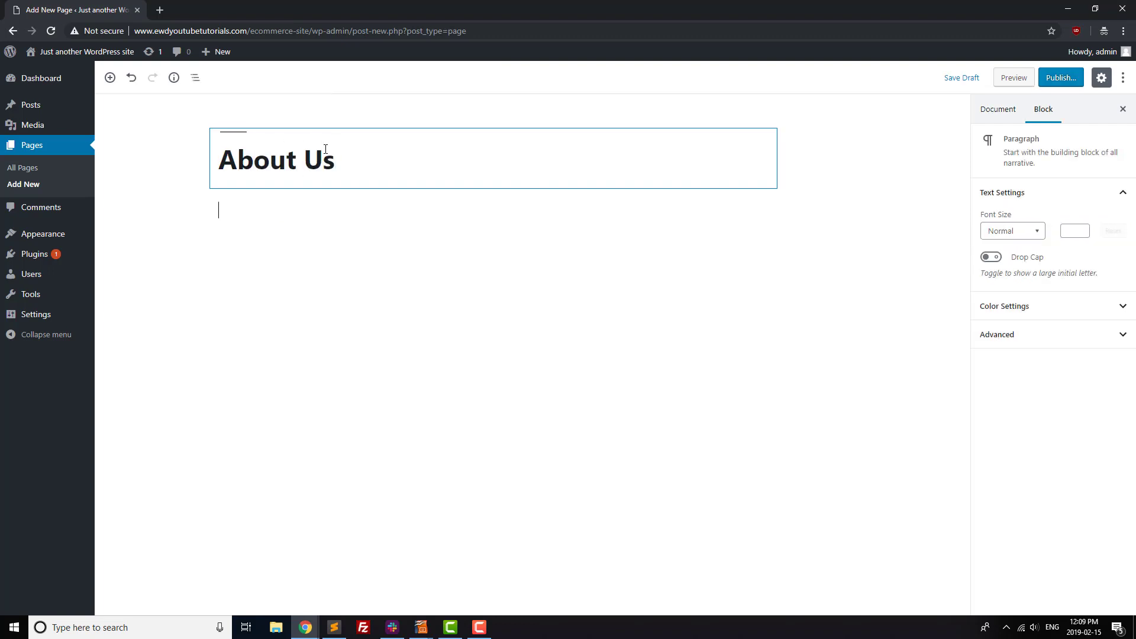
type("Our e-commerce store was ")
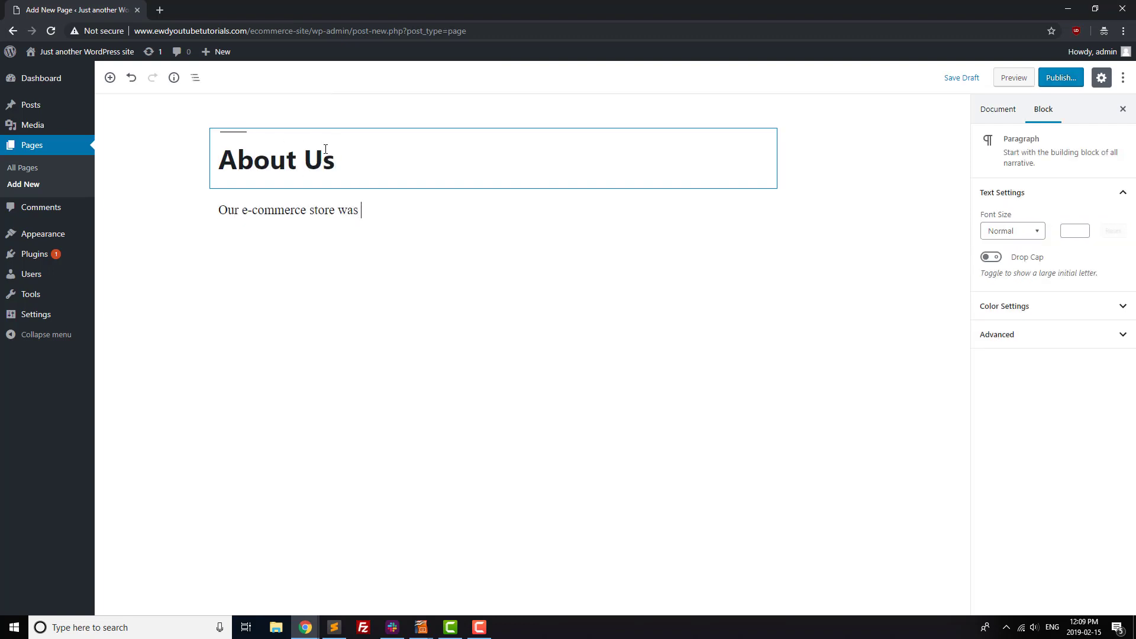
type("created 2 years ago, a")
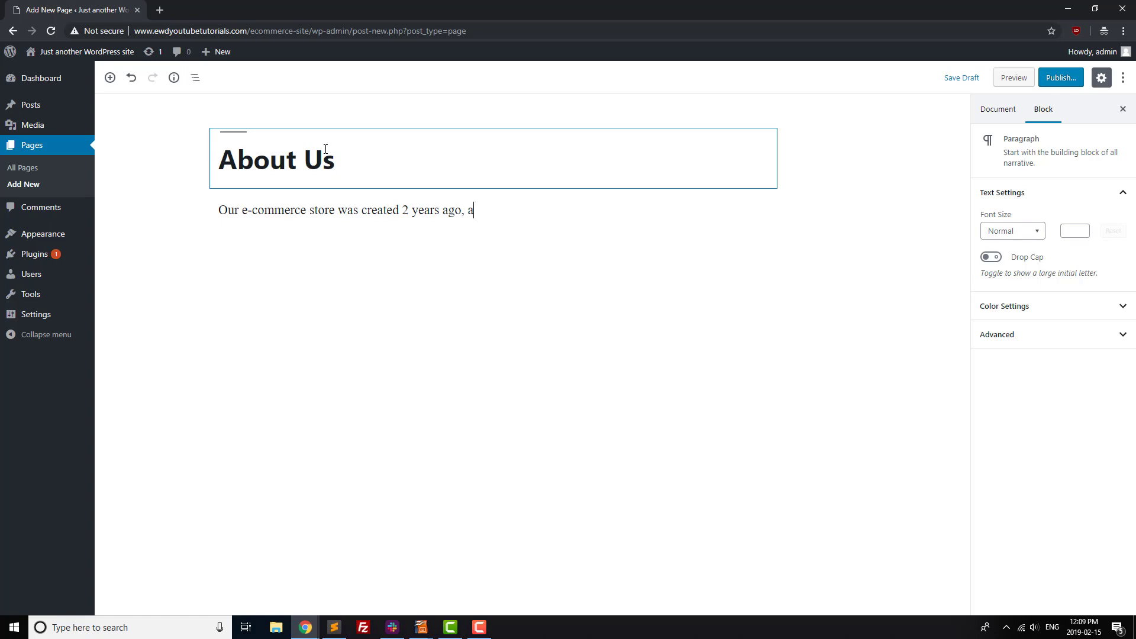
Step: Continue the sentence with "after our site owner", the owner's first name, and "first saw the bathroom fixtures that were being created by a local manufacturer."
type("fter our site owner Sandra ")
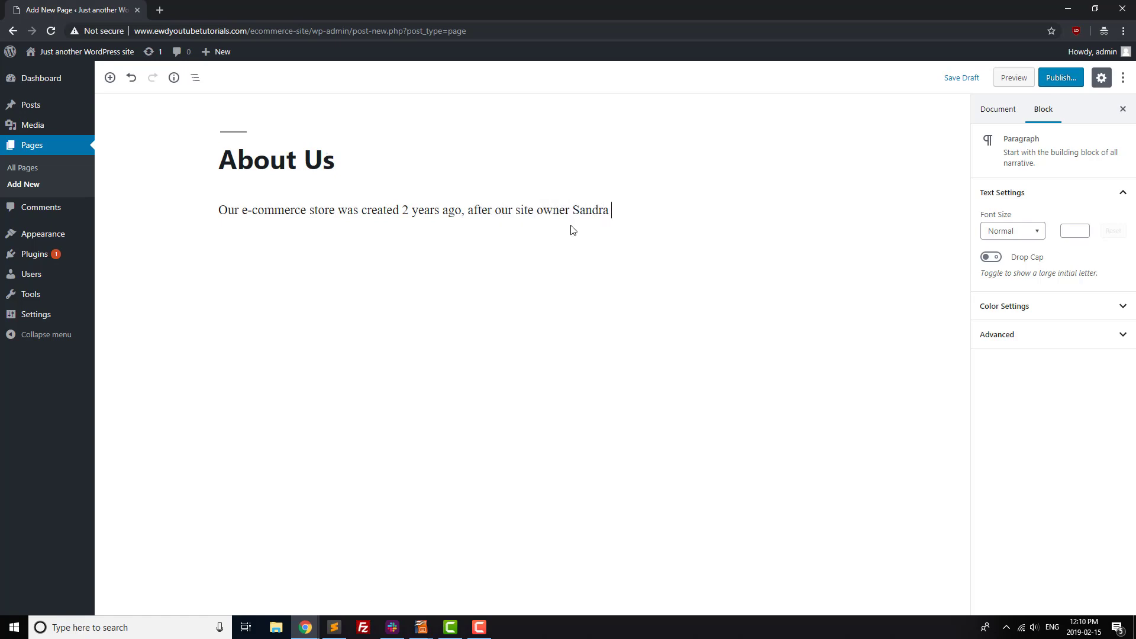
type("first saw the bathrooo")
key("BackSpace")
type("m fixtures that were")
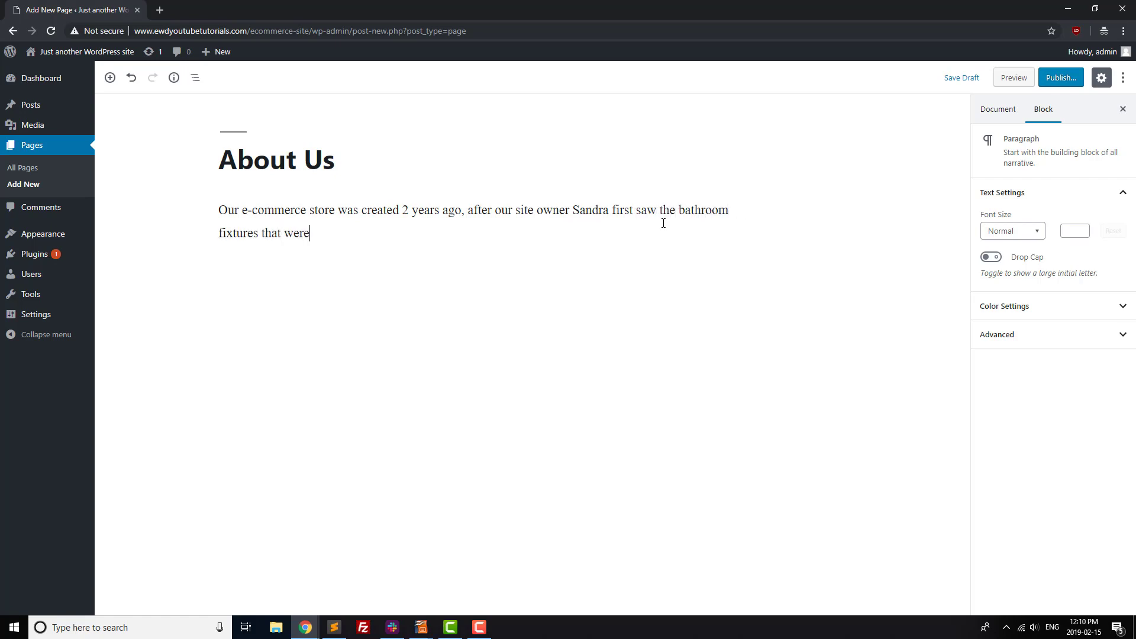
type(" being created by a local")
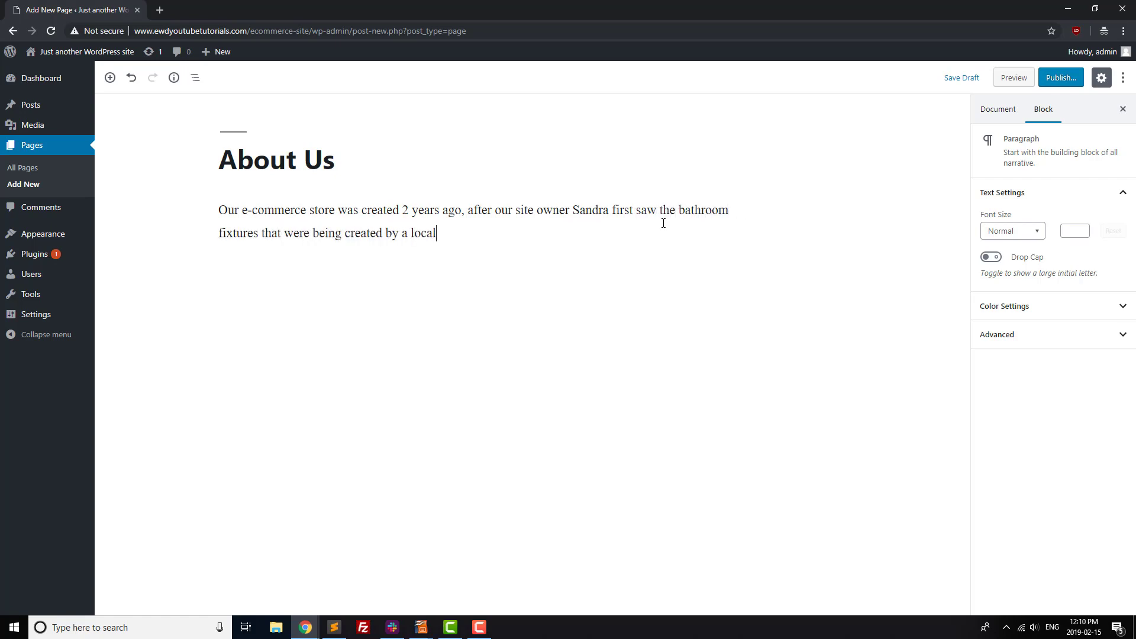
type(" manufacturer.")
Step: Add the line "Our site believes in the following values:" on a new line within the same About Us paragraph
key("shift+Return")
type("Our site ")
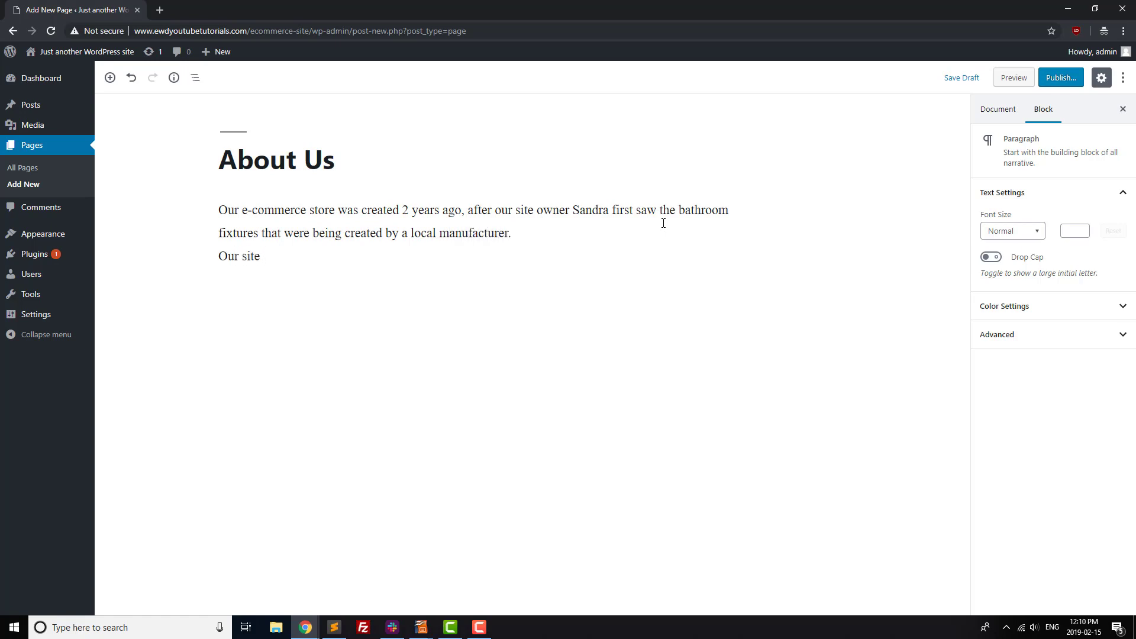
type("believes in the followi")
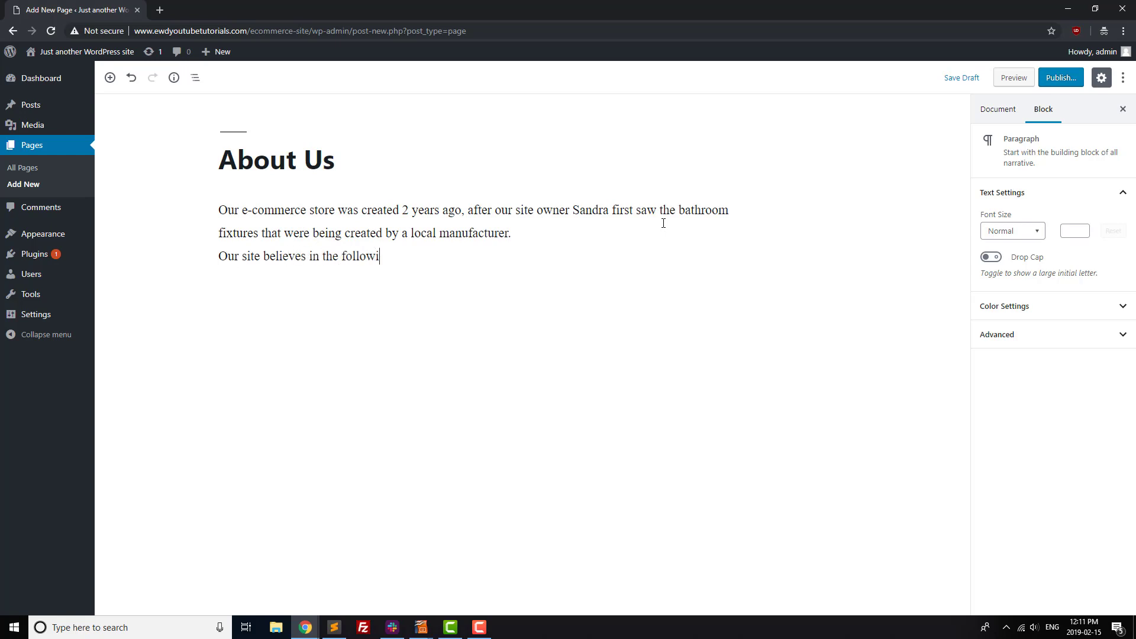
type("ng values:")
Step: Add a bulleted list block below the paragraph with the items "Courteousness" and "Knowledgeable", and publish the About Us page
key("Return")
left_click(191, 296)
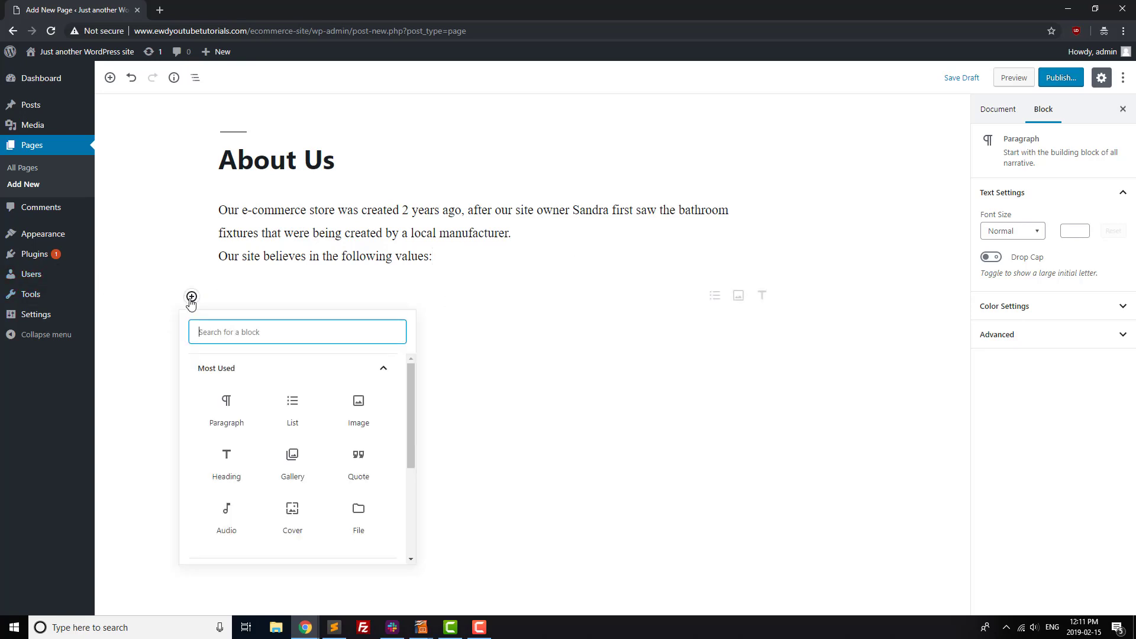
left_click(299, 421)
type("Courteousness")
key("Return")
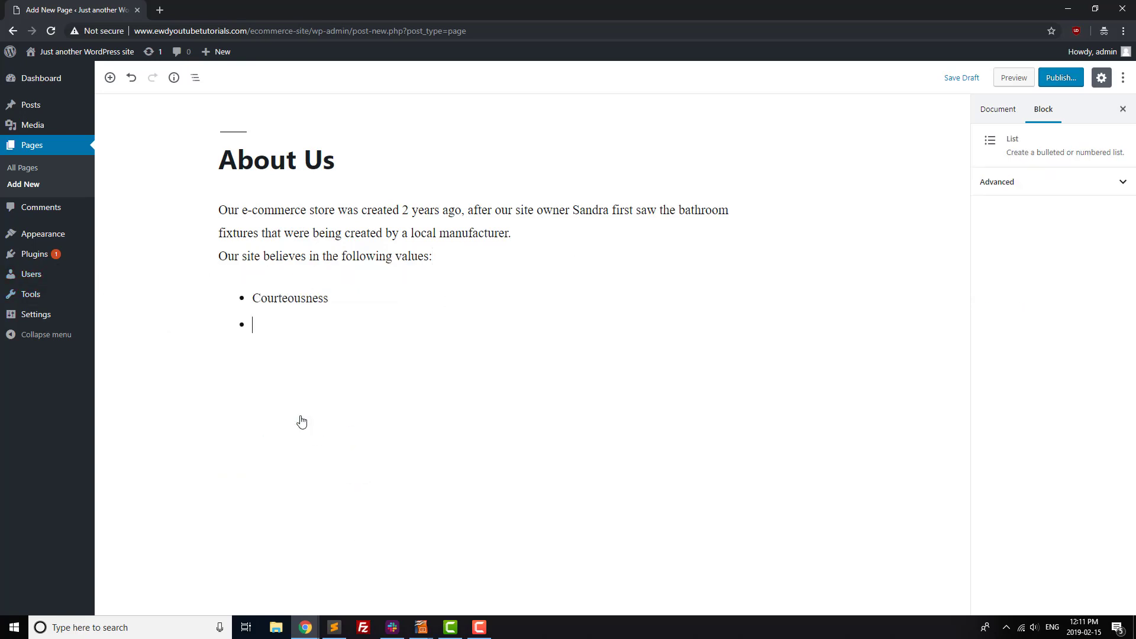
type("Knowledgeable")
left_click(1052, 81)
left_click(1053, 82)
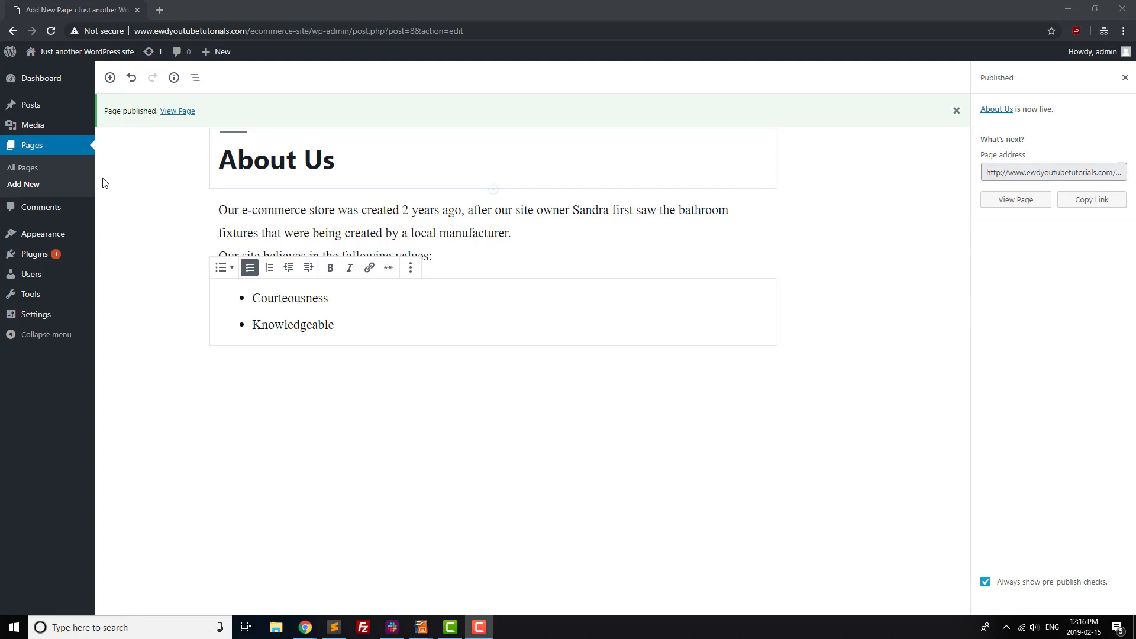
Step: Create a new page titled "Frequently Asked Questions" with the text "FAQs Coming Soon!" and publish it
left_click(35, 183)
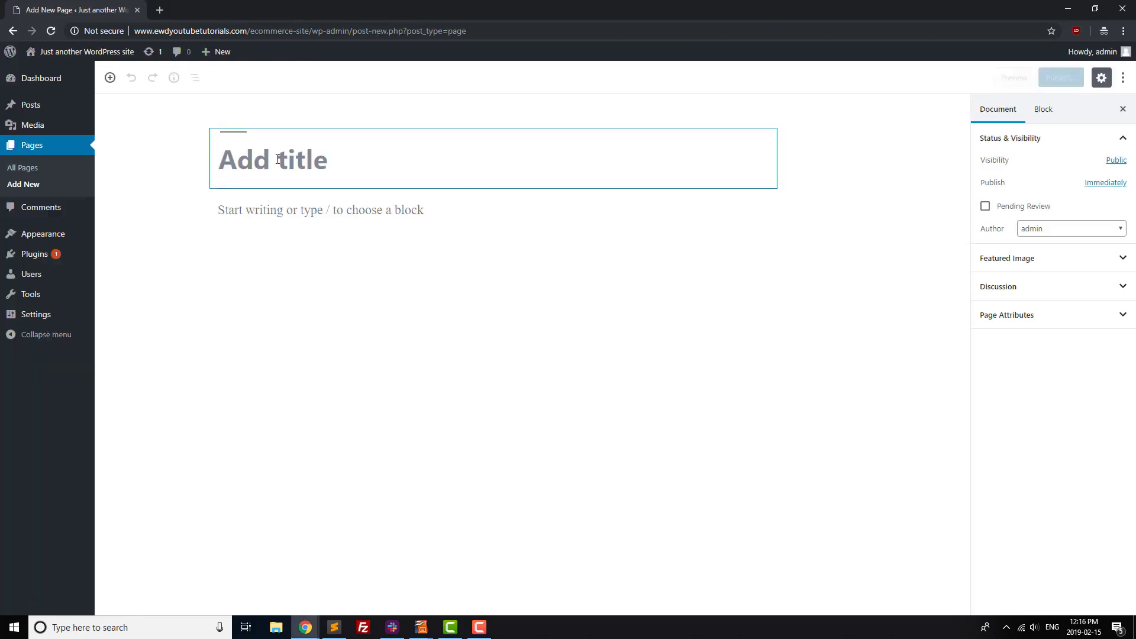
type("Frequent")
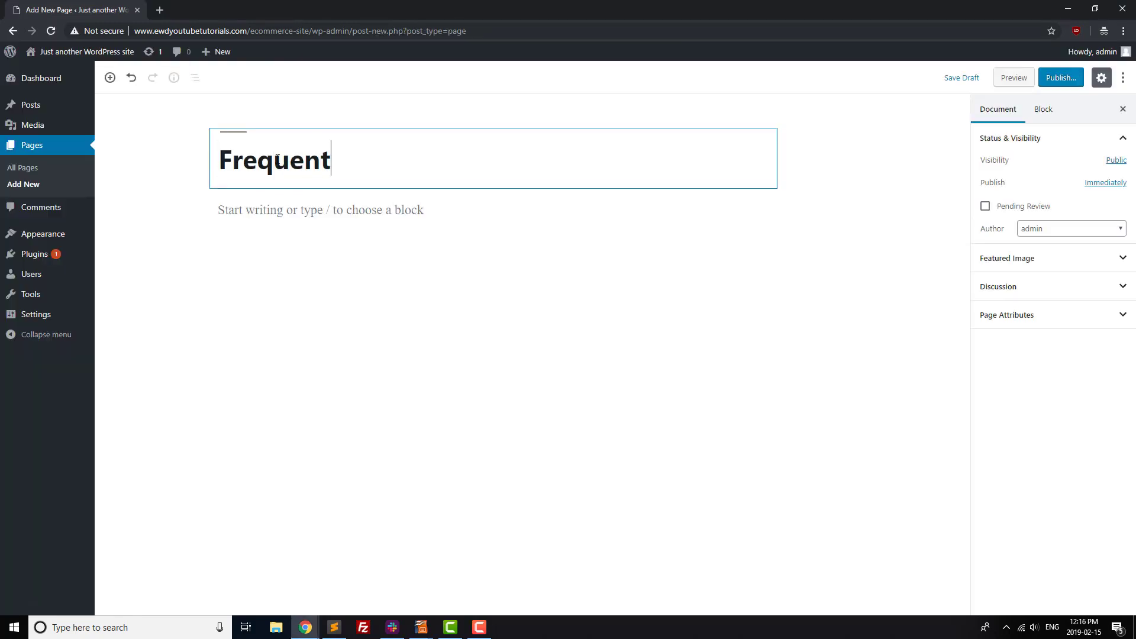
type("ly Asked Questions")
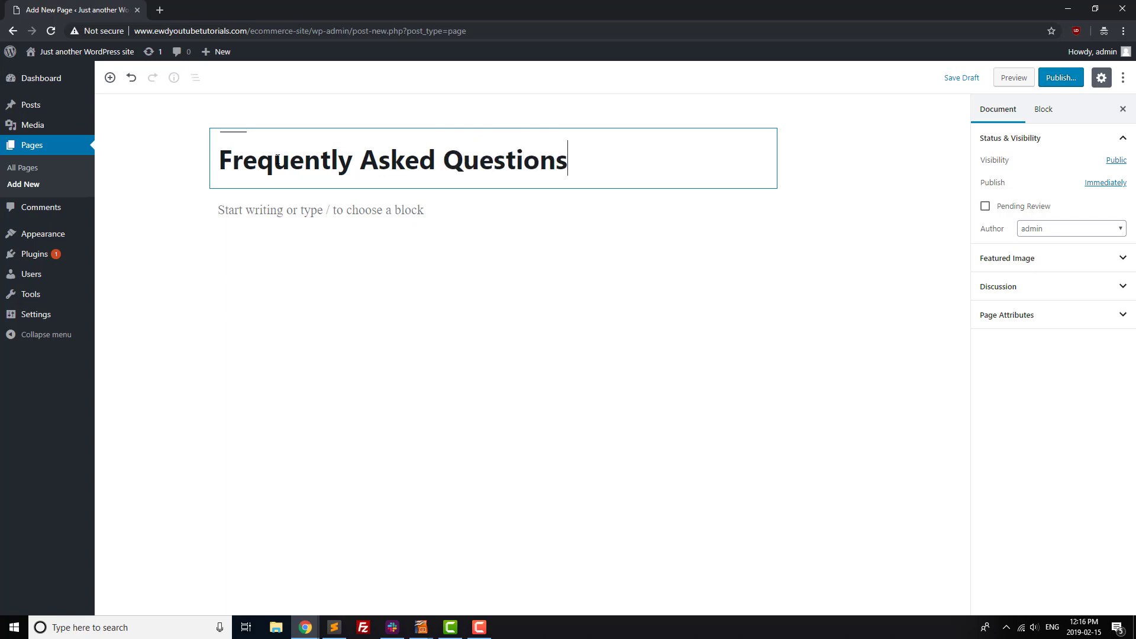
key("Return")
type("FAQs Coming Soon")
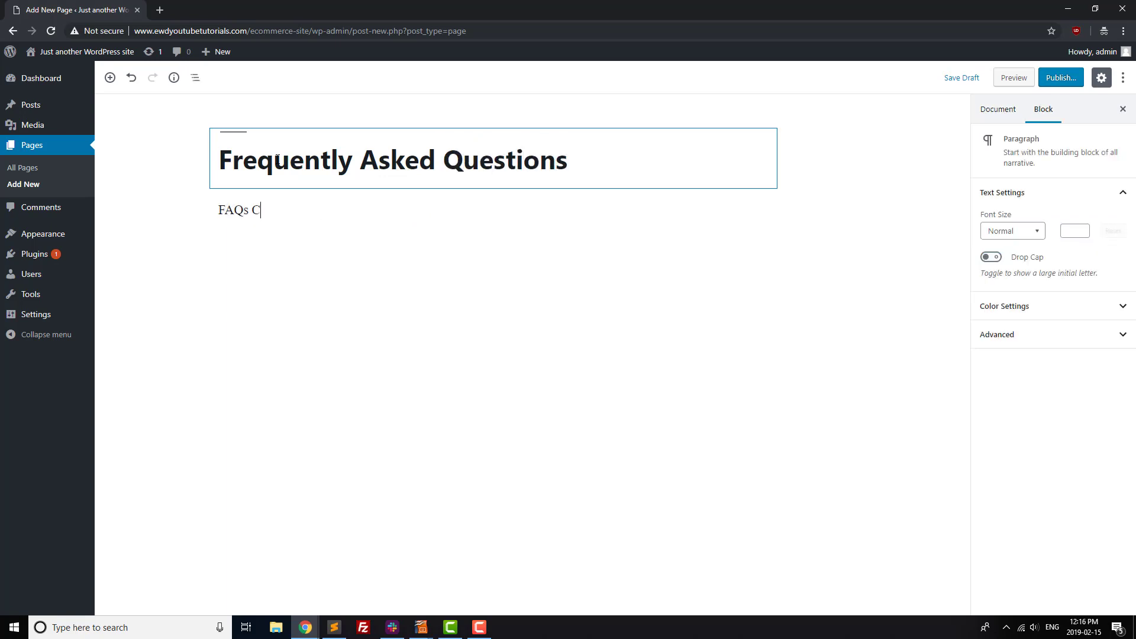
type("!")
left_click(1063, 79)
left_click(1063, 79)
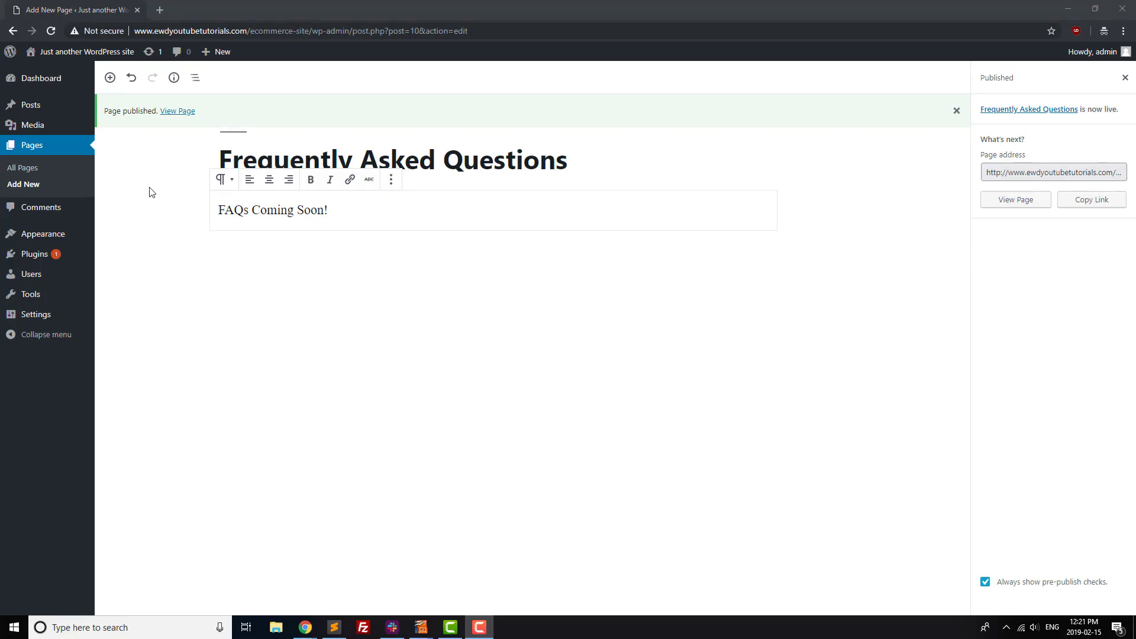
Step: Create a new page titled "Contact Us" with the sentence "We can be reached by phone for any inquiries at" followed by the store's phone number
left_click(38, 186)
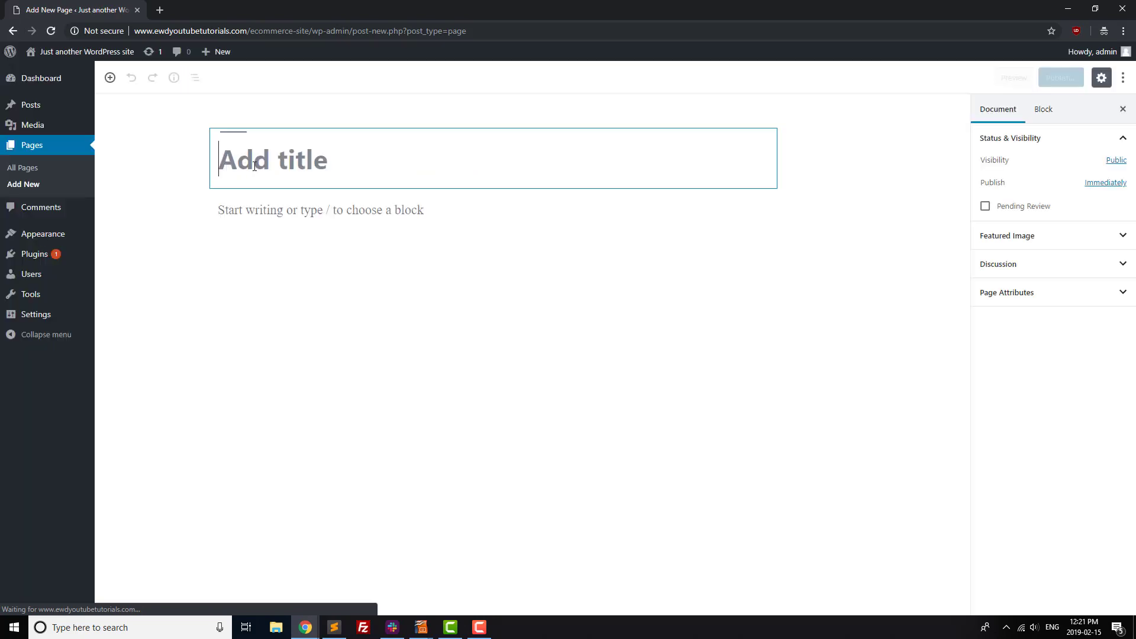
type("Contact Us")
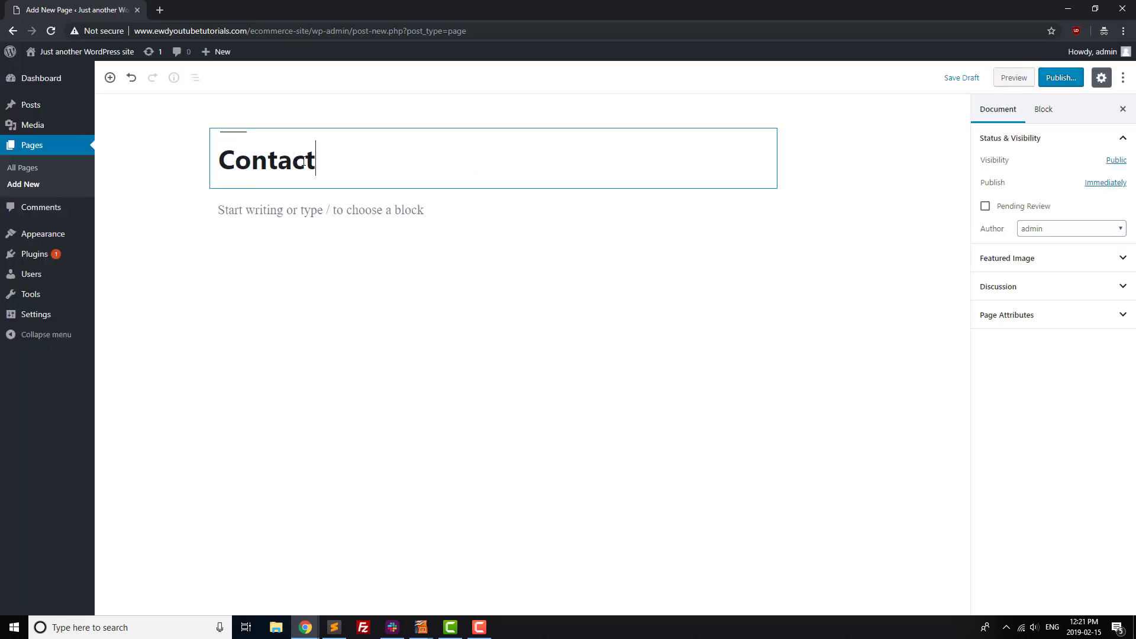
key("Return")
type("We ")
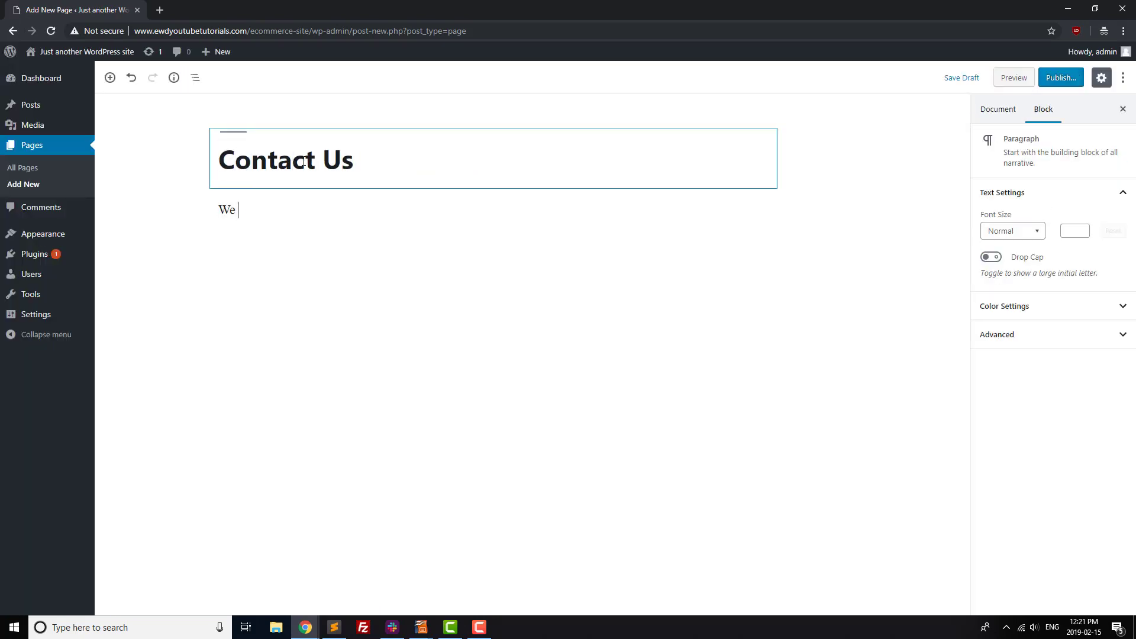
type("can be reached by phone for any inquires")
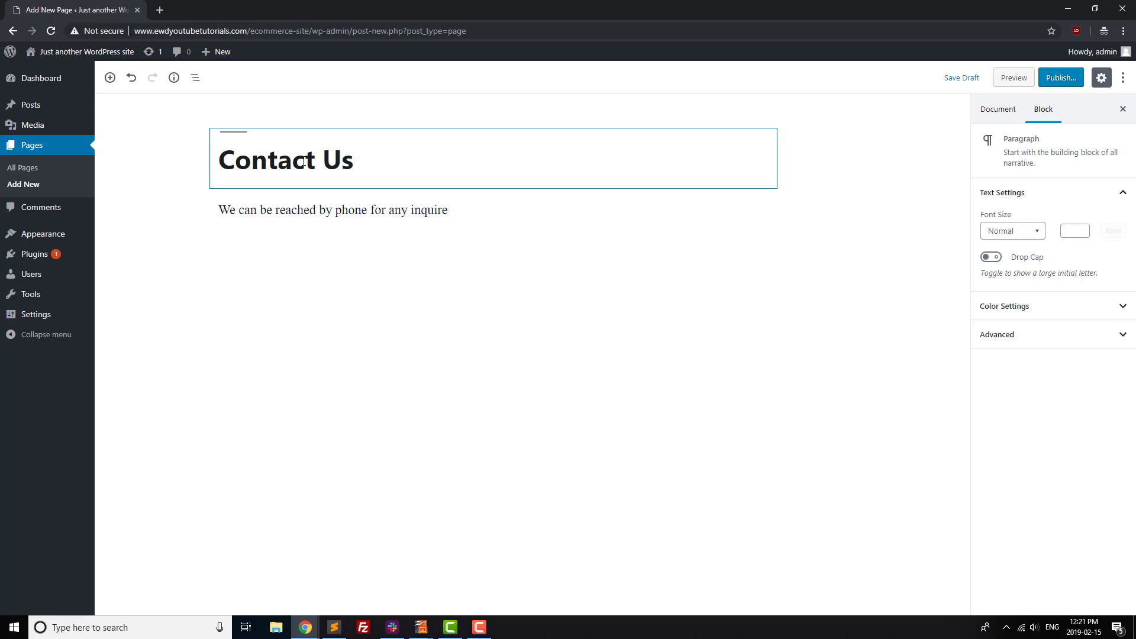
key("BackSpace")
type("ies at 555-555-5555. Y")
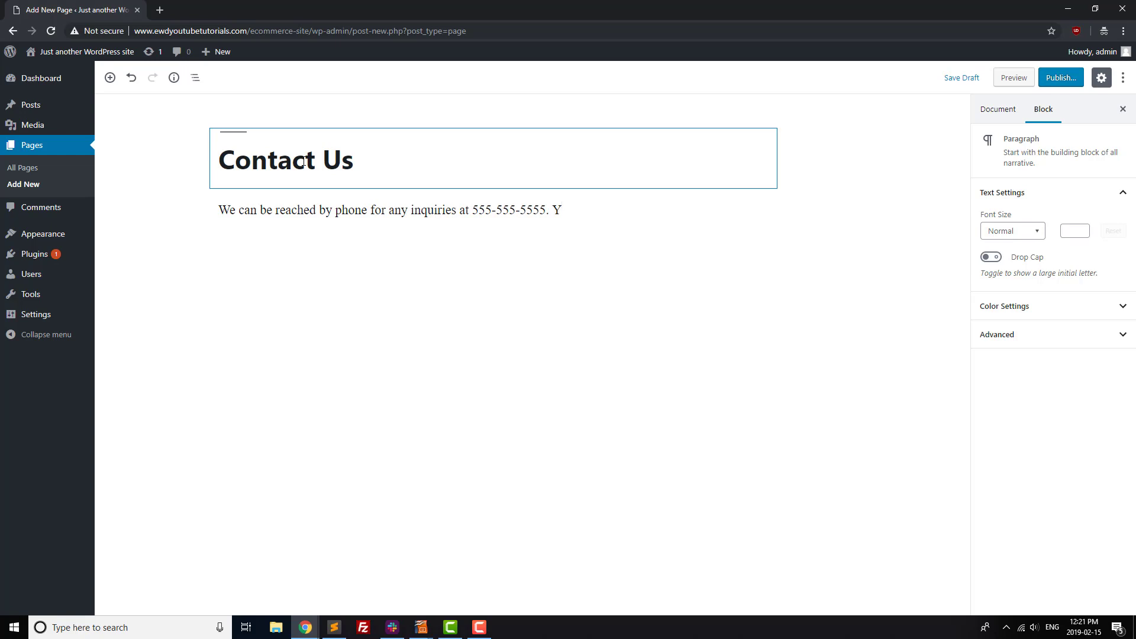
Step: Add "You can also visit our store at:" with the store's postal address on two lines below, and publish the Contact Us page
type("ou can also visit our store at:")
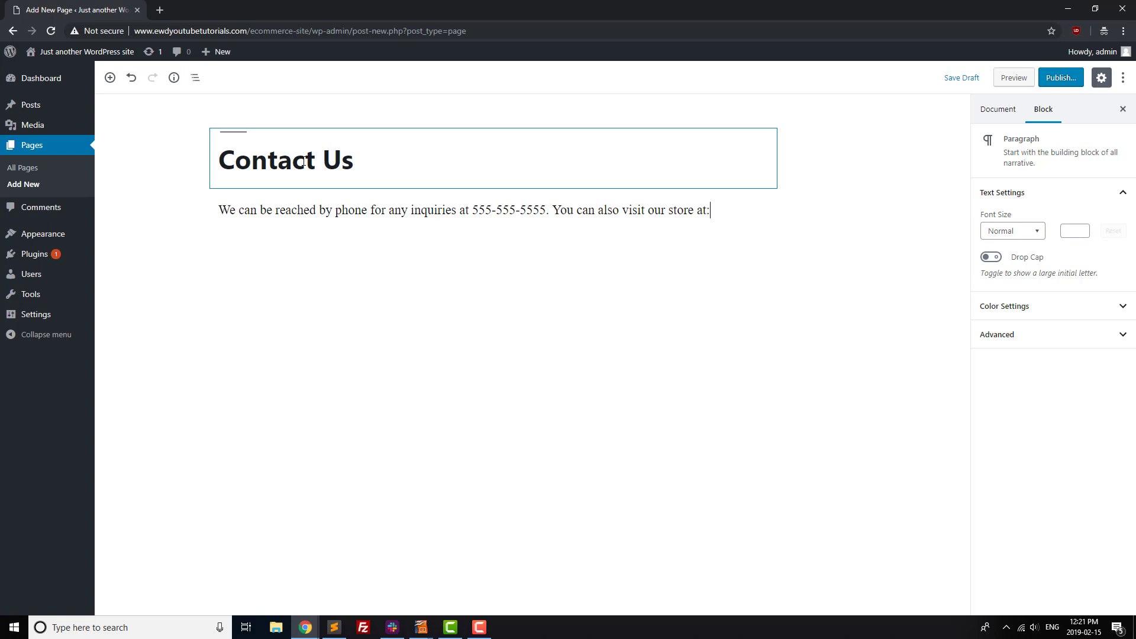
type("123 Lollipop Lane Mu")
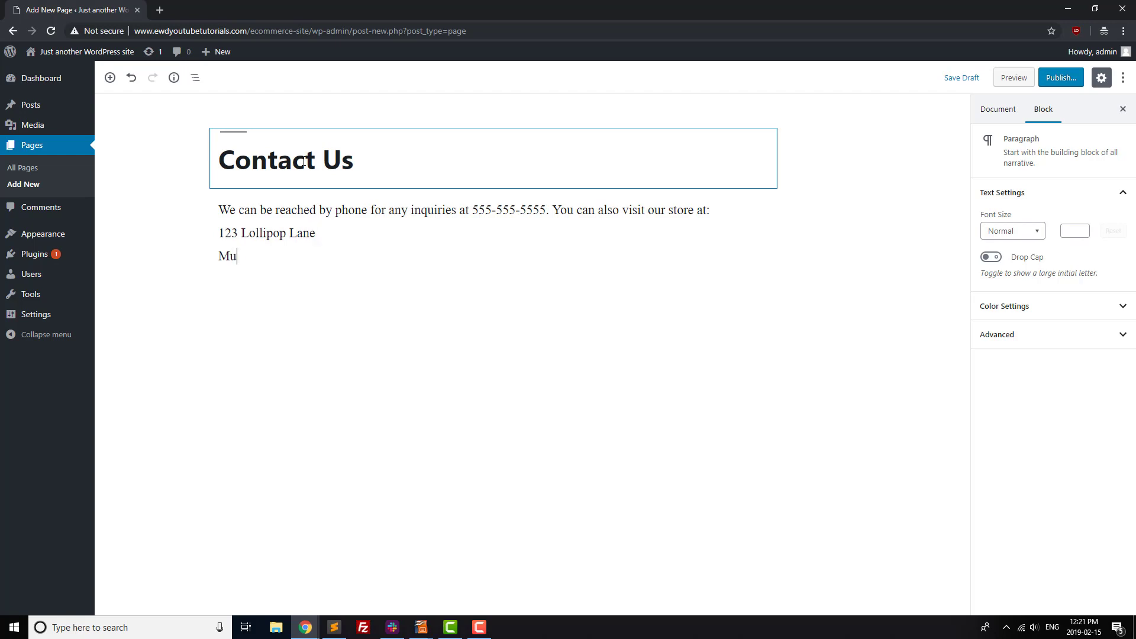
type("nchinland, Oz")
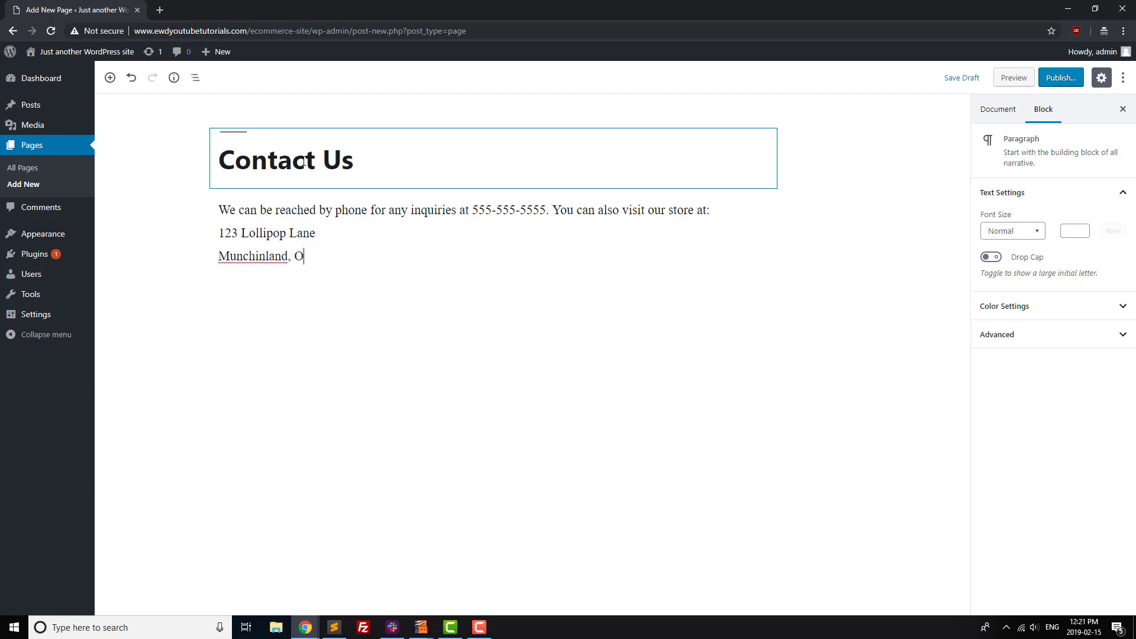
left_click(1059, 77)
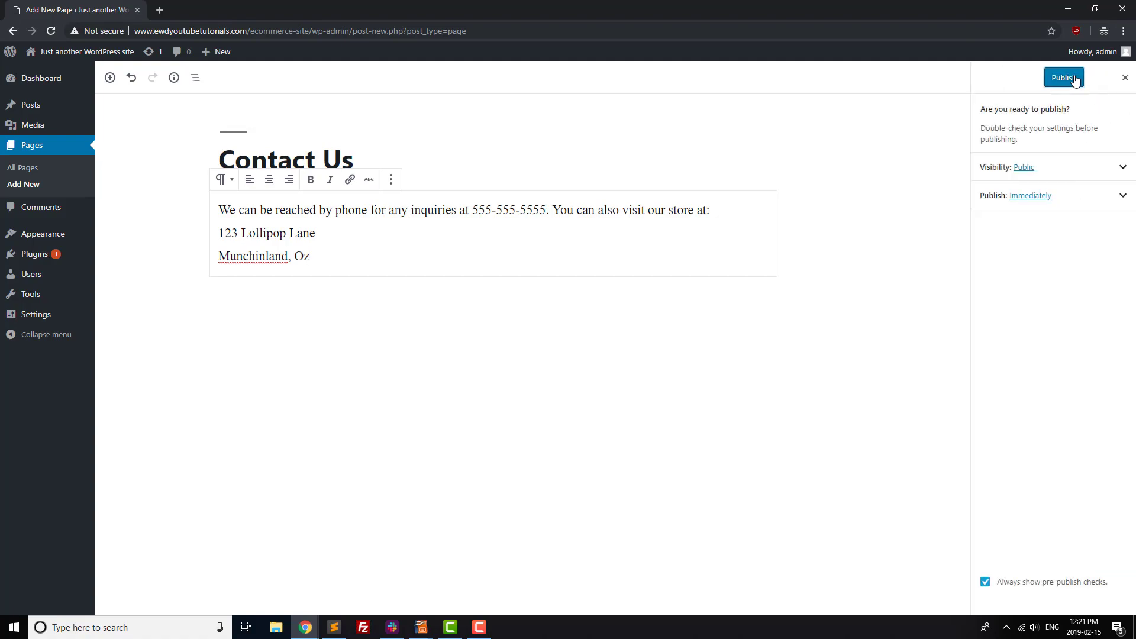
left_click(1074, 77)
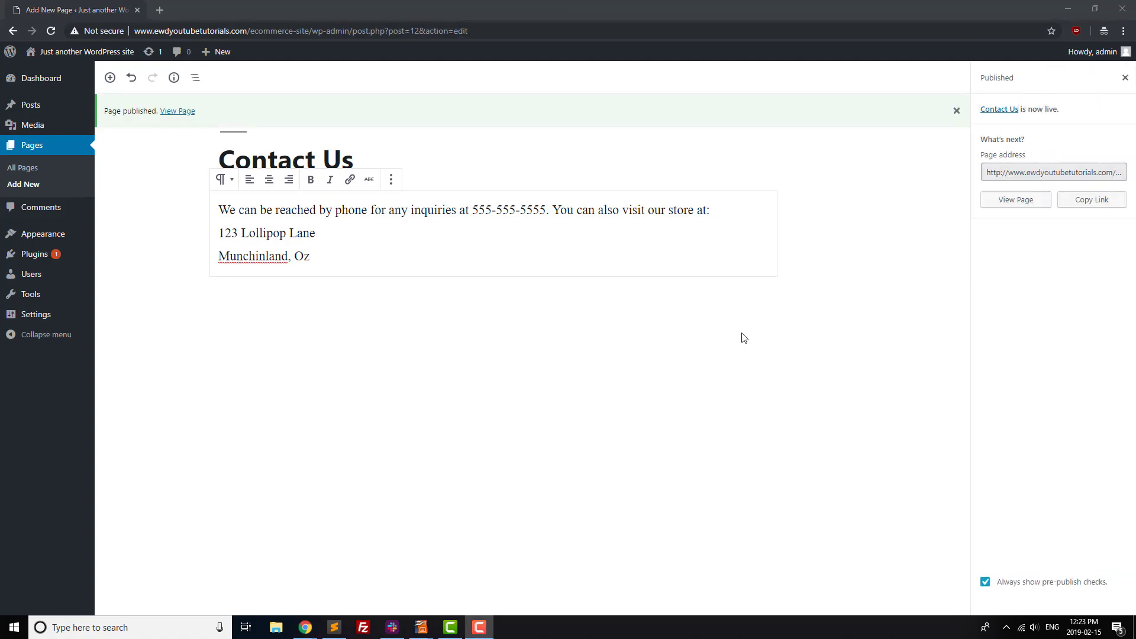